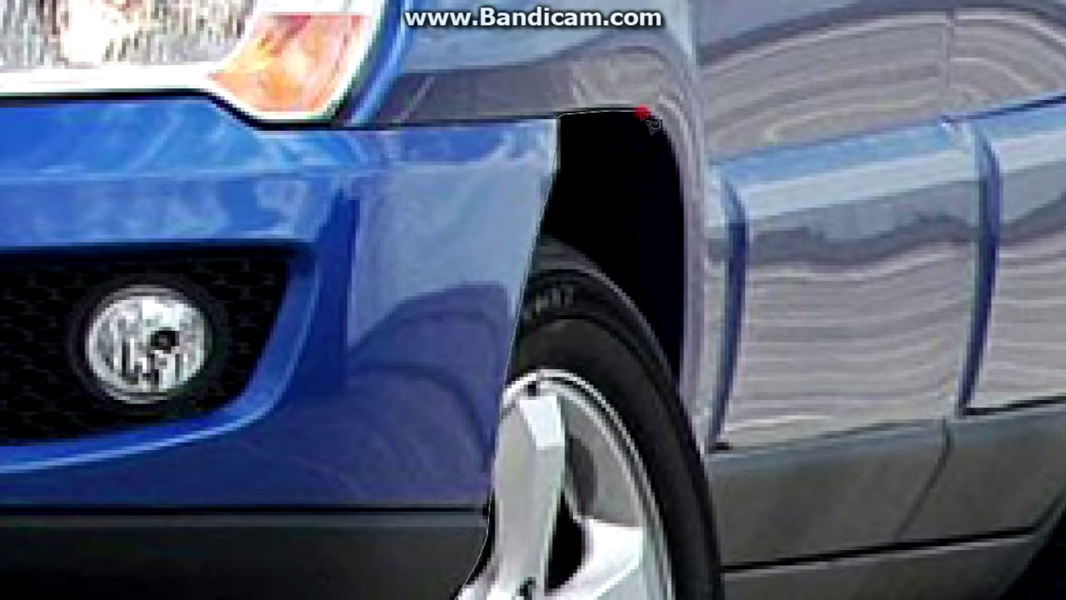
- Outline the wheel arches above both tyres as a closed selection
scroll(687, 398, "down", 3)
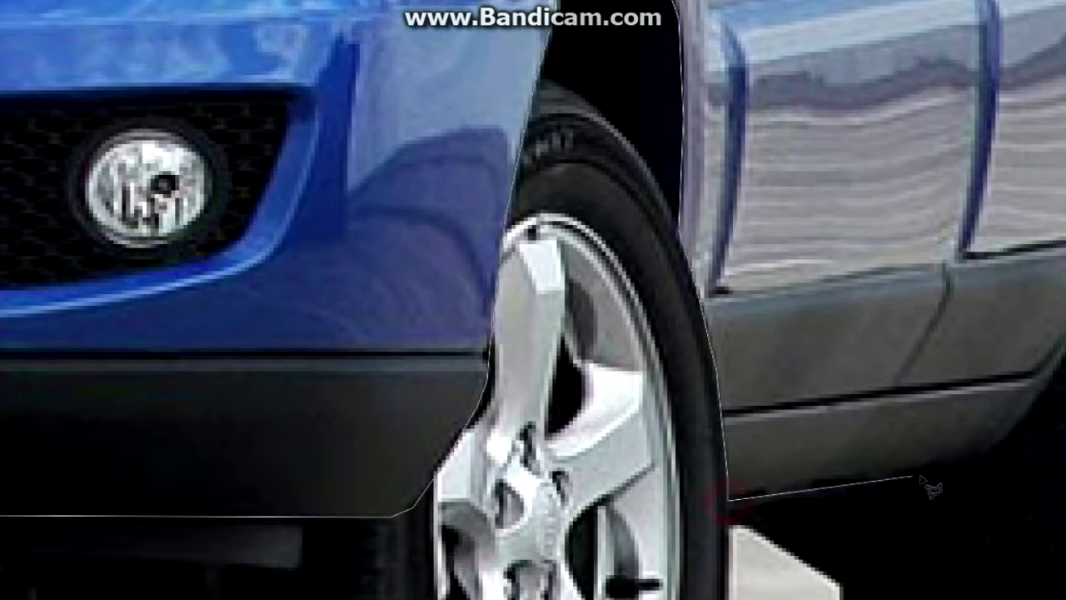
scroll(931, 487, "right", 3)
scroll(862, 129, "up", 2)
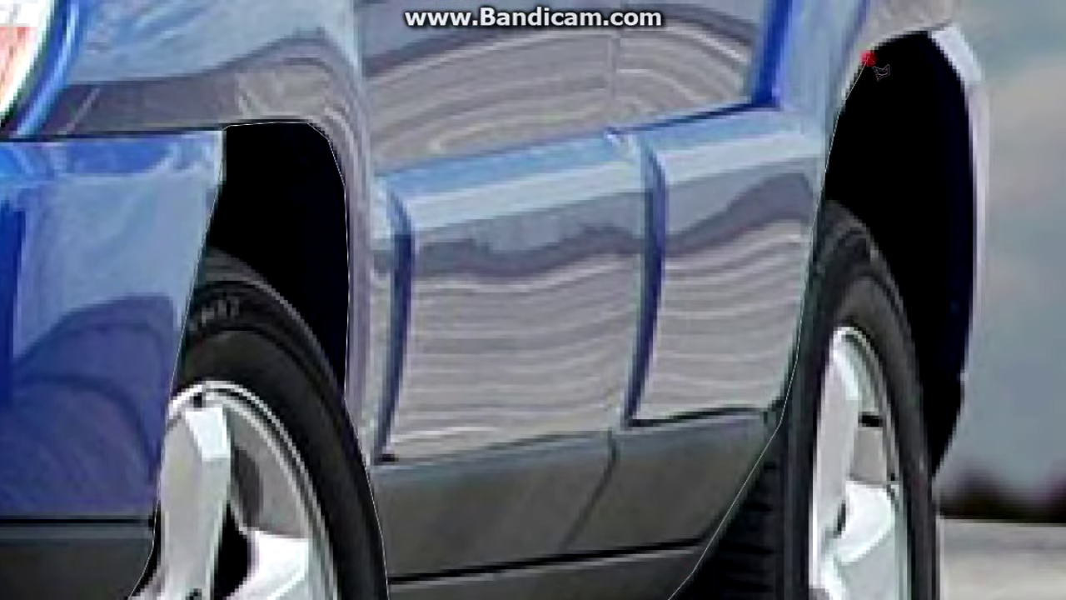
scroll(958, 458, "right", 5)
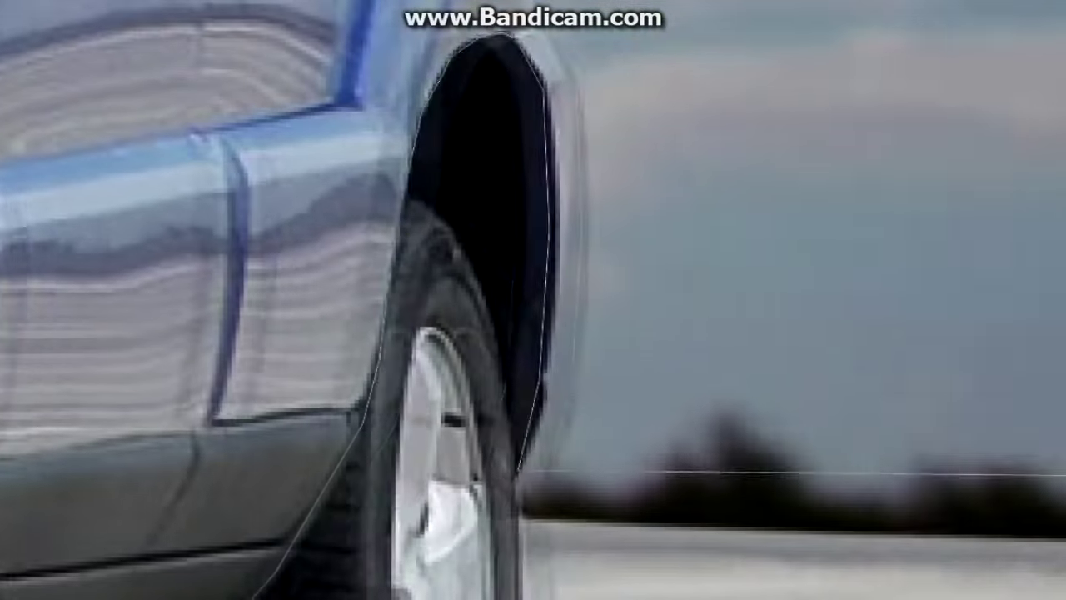
key("ctrl+0")
key("ctrl+minus")
left_click(987, 60)
double_click(164, 67)
- Select the car body and transform it slightly downward so it sits lower
left_click(183, 423)
left_click(238, 284)
left_click(293, 368)
double_click(327, 259)
right_click(243, 103)
left_click(340, 310)
key("Return")
key("ctrl+d")
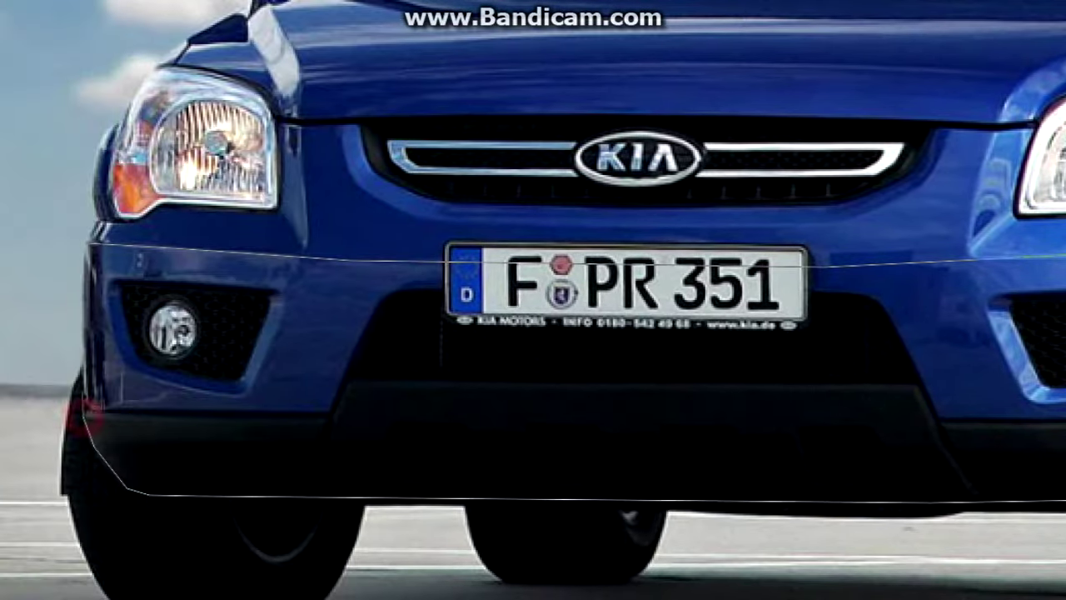
- Stretch the lower grille selection down to 6.56 cm tall
left_click(84, 416)
right_click(316, 408)
left_click(380, 322)
left_click_drag(398, 510, 399, 559)
key("Return")
right_click(721, 230)
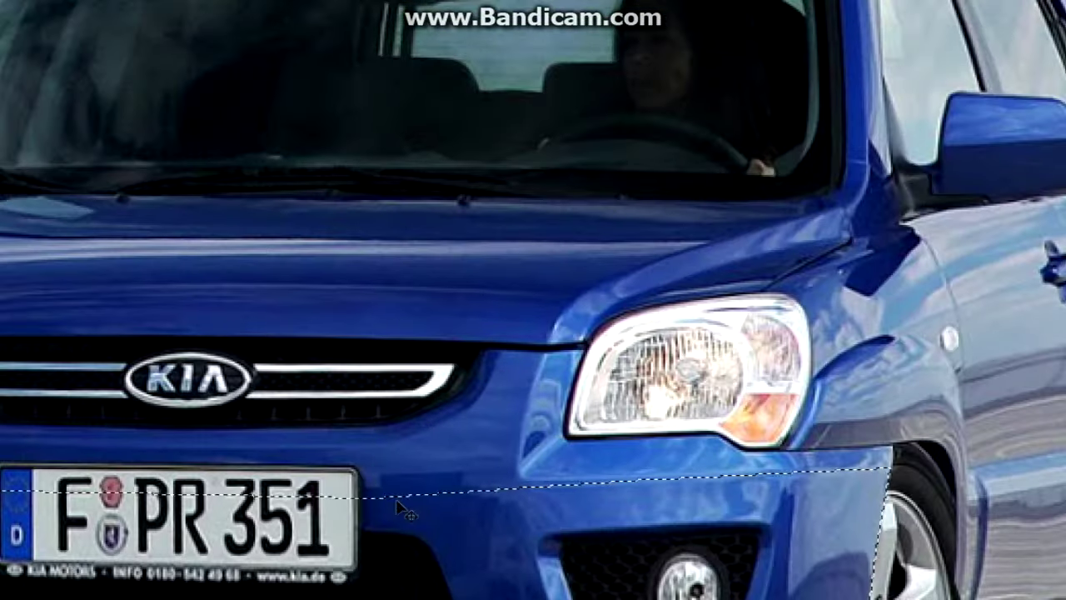
left_click(409, 385)
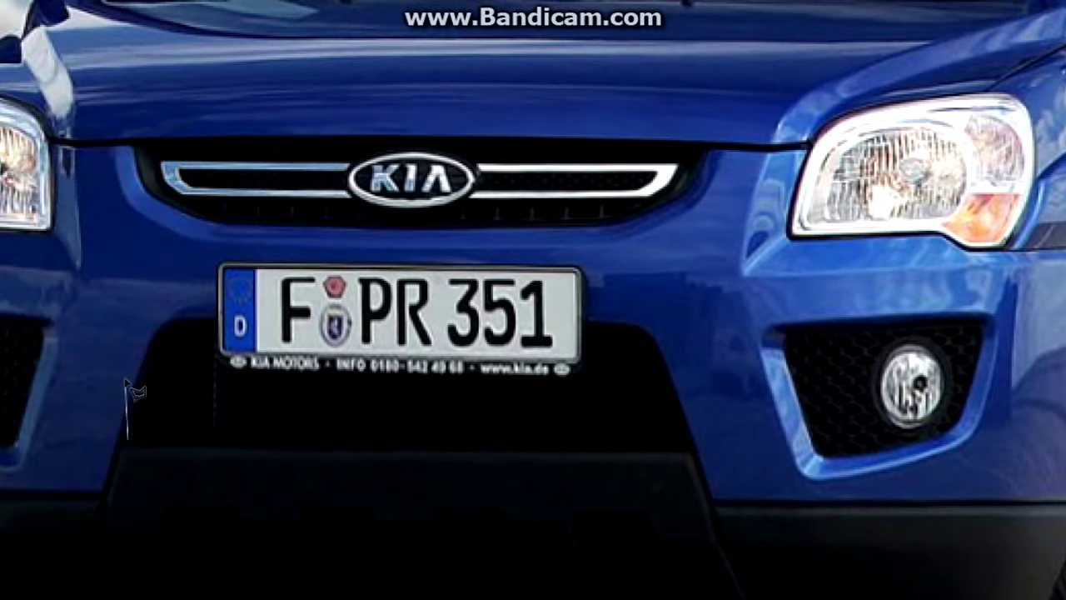
- Fill the bumper area below the licence plate solid black
left_click_drag(575, 322, 651, 349)
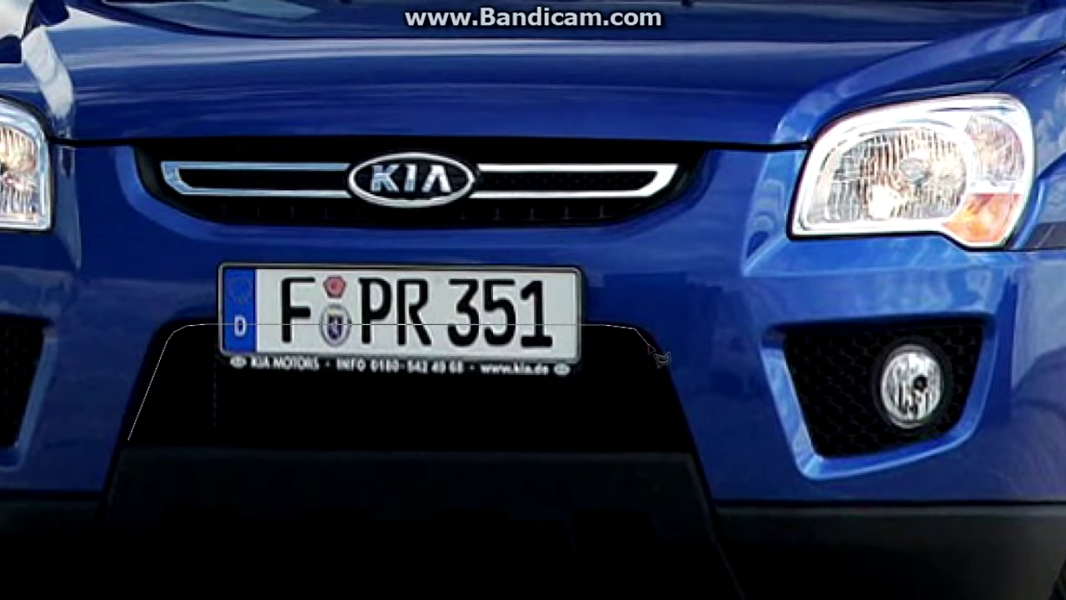
left_click_drag(704, 464, 693, 452)
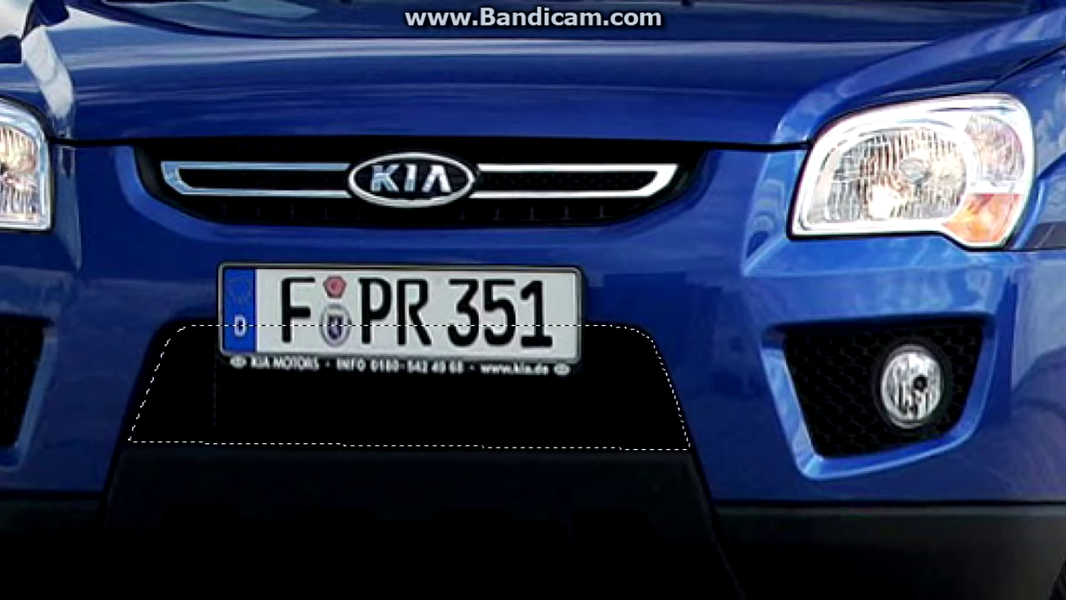
key("alt+BackSpace")
key("ctrl+d")
- Replace the licence plate with bumper texture and outline the fog-lamp recesses
left_click(189, 260)
key("Delete")
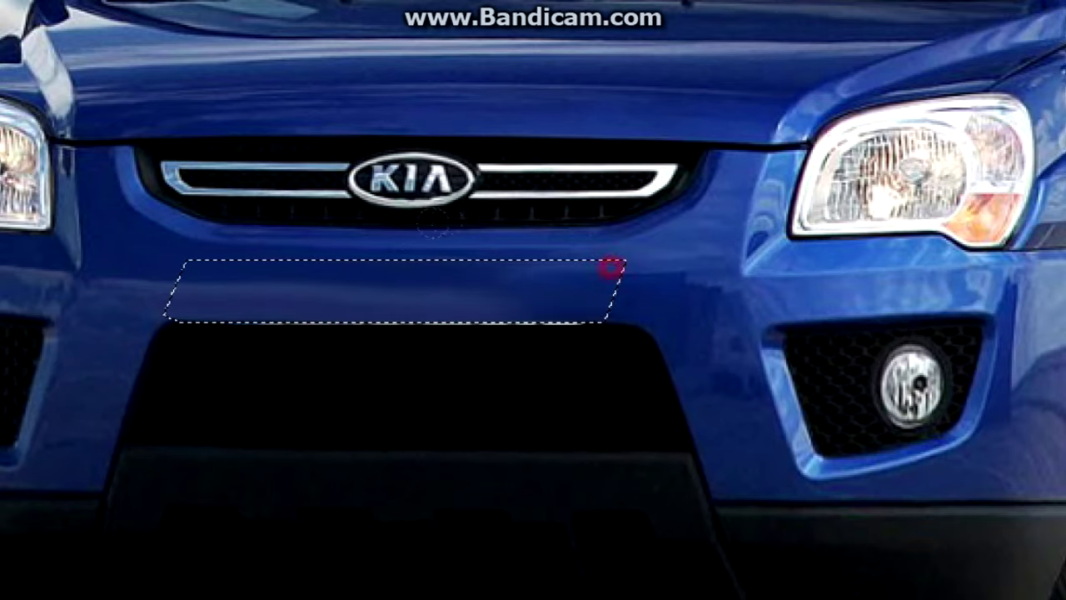
right_click(369, 234)
left_click(390, 241)
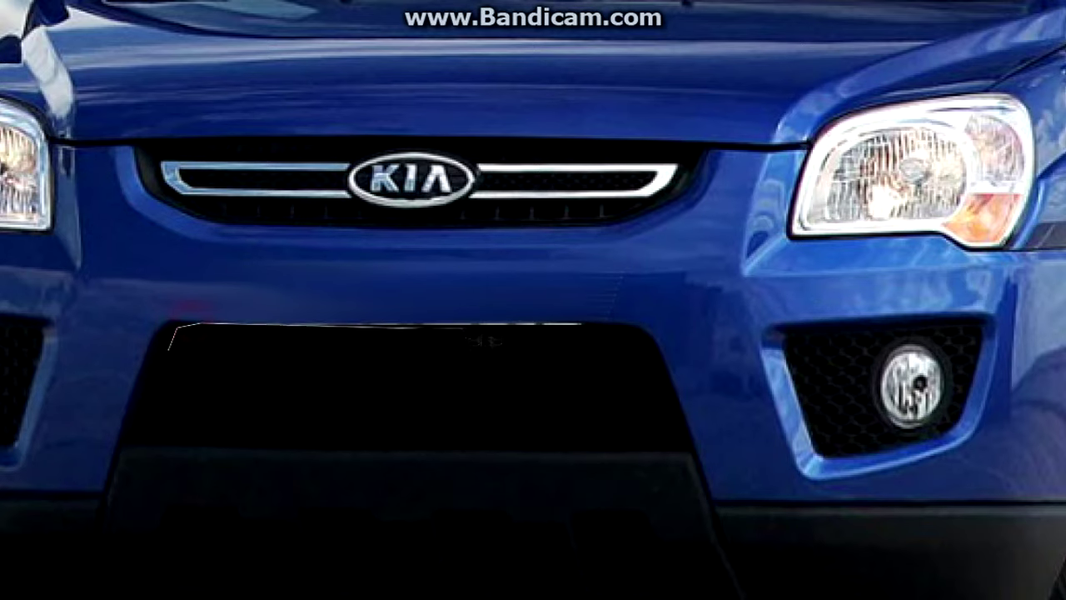
right_click(274, 150)
left_click(300, 163)
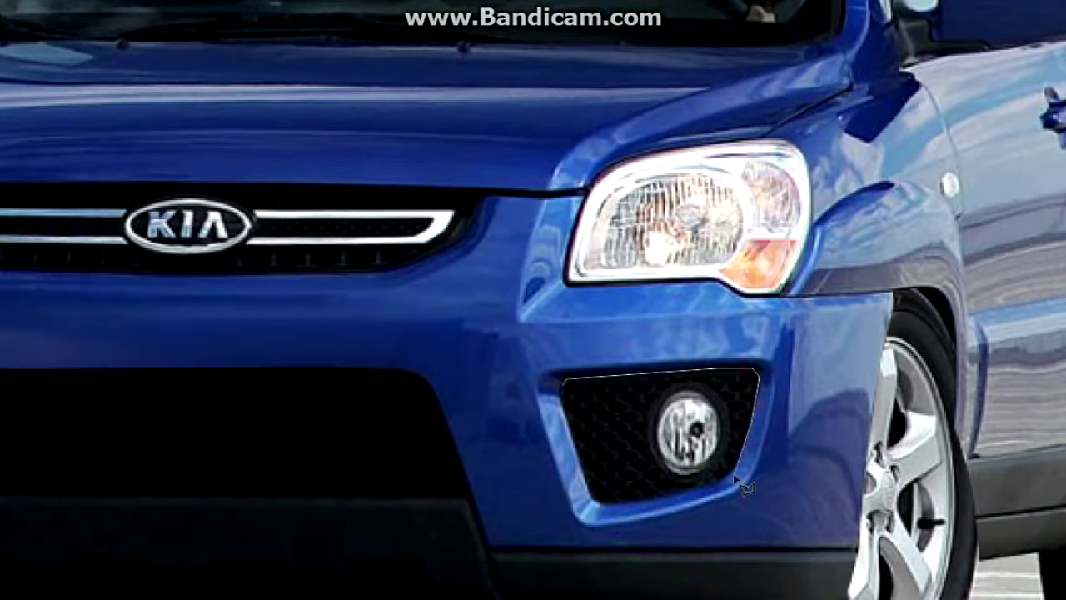
left_click(619, 392)
right_click(379, 215)
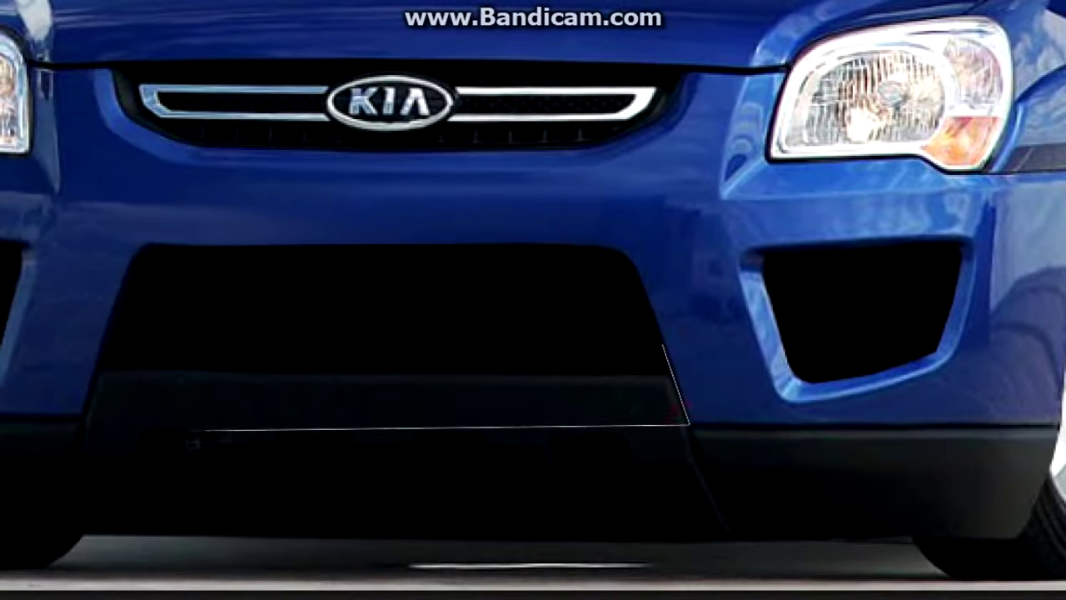
- Outline the lower grille and turn a first curved Pen path along its top into a selection
left_click(83, 419)
left_click(100, 354)
left_click(663, 343)
key("ctrl+d")
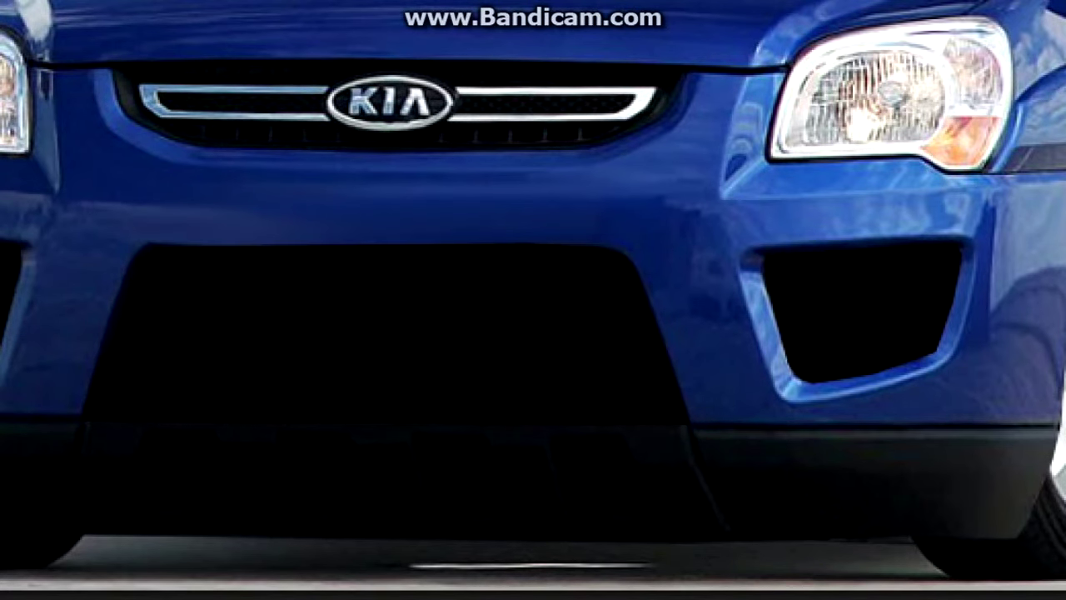
left_click_drag(626, 260, 637, 268)
left_click(560, 298)
right_click(205, 241)
left_click(261, 347)
key("Return")
key("ctrl+d")
- Zoomed in, redraw the grille's curved top-edge path and make it a selection
key("ctrl+minus")
key("ctrl+0")
right_click(420, 345)
key("Escape")
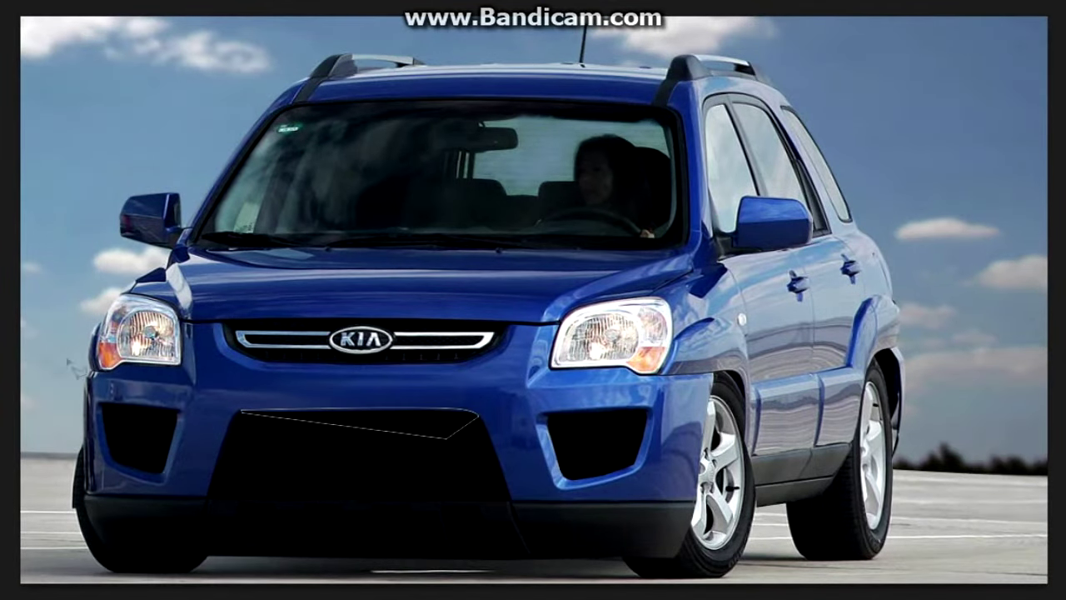
key("ctrl+plus")
scroll(127, 424, "left", 3)
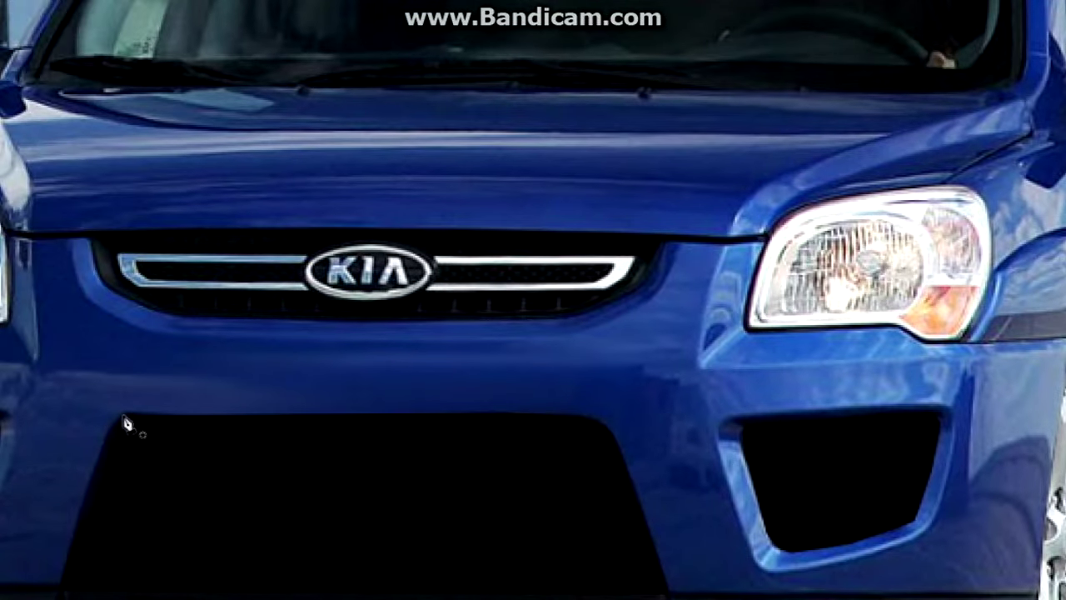
left_click(618, 453)
left_click_drag(381, 429, 426, 402)
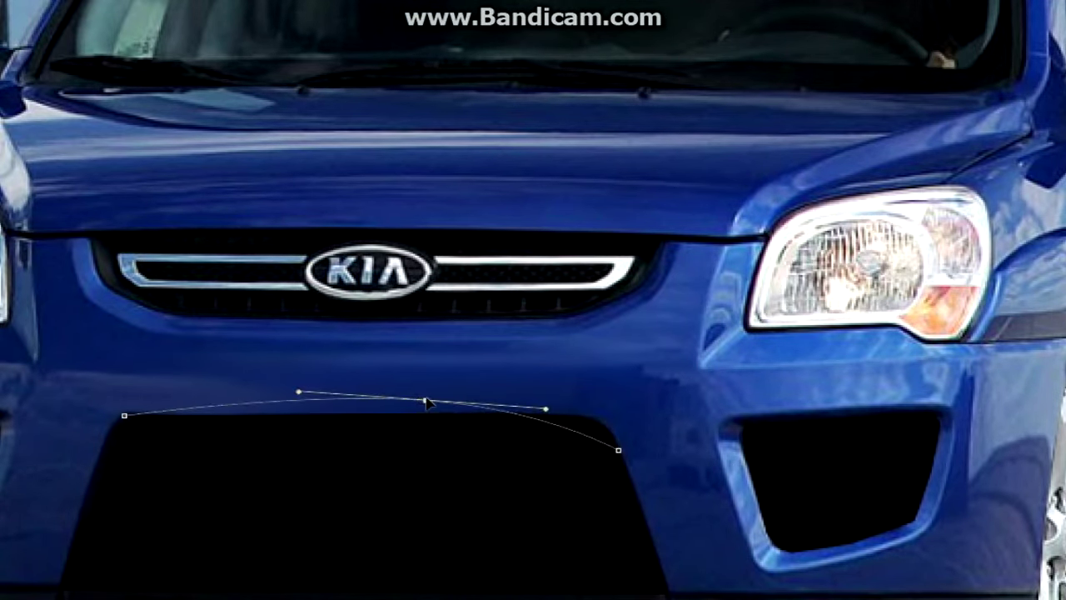
right_click(342, 434)
left_click(424, 172)
key("Return")
right_click(336, 210)
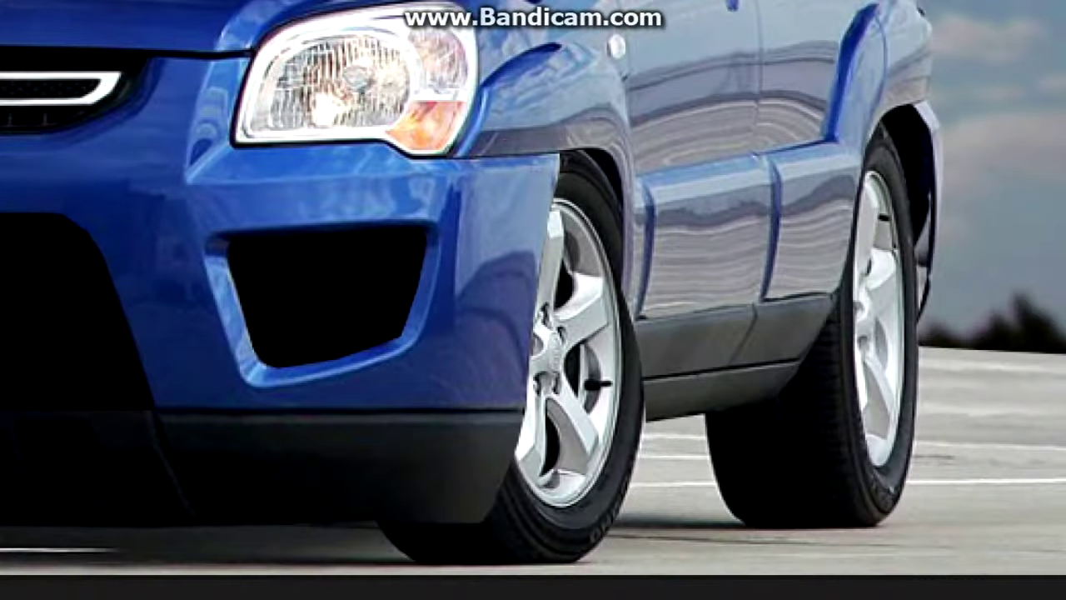
- Fit an elliptical selection to the front wheel and fill it black
left_click_drag(517, 271, 649, 562)
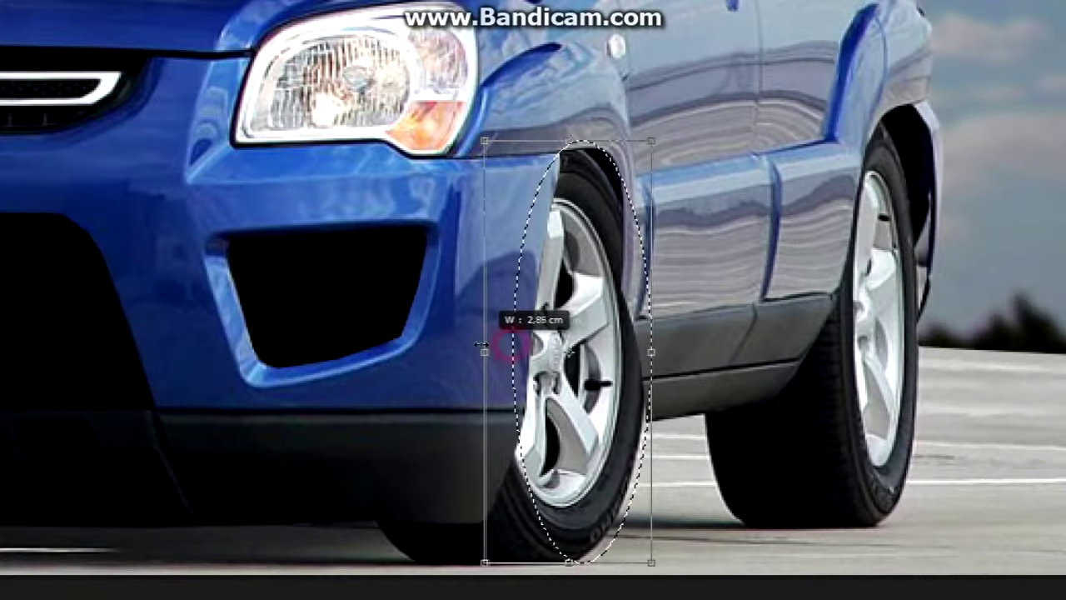
left_click_drag(517, 357, 492, 357)
left_click_drag(575, 158, 575, 126)
left_click_drag(492, 345, 502, 345)
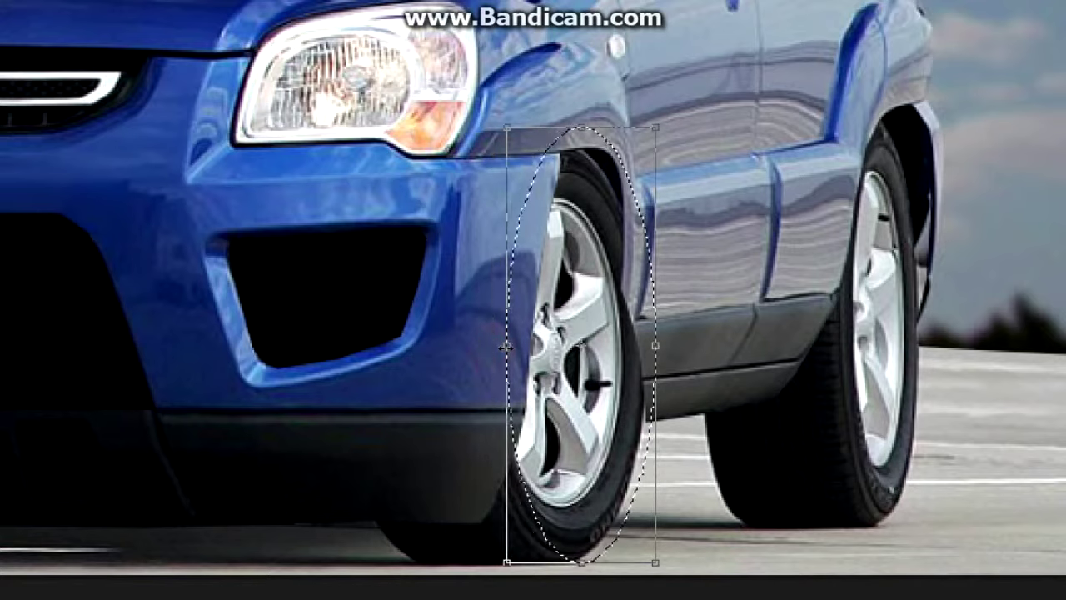
key("Return")
key("alt+BackSpace")
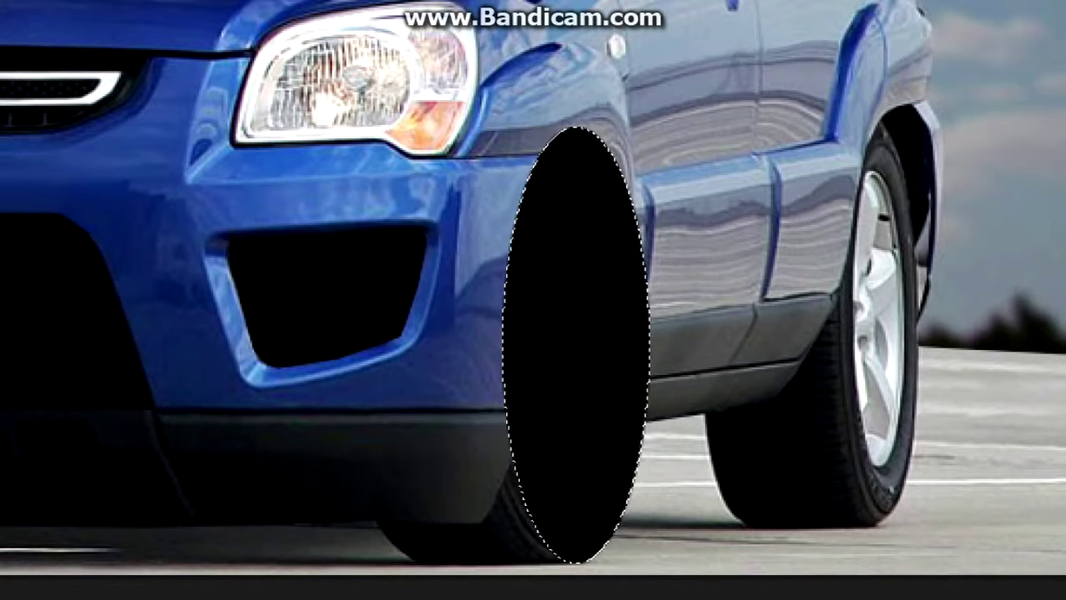
key("ctrl+d")
- Lasso the lower front tyre and fill it black
scroll(488, 307, "down", 2)
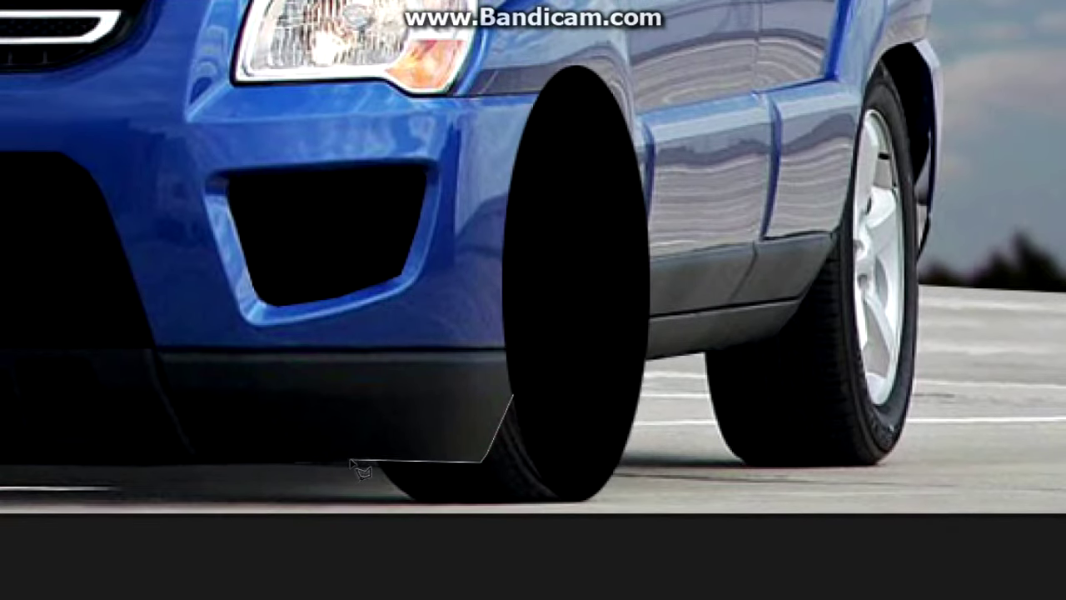
double_click(600, 413)
key("alt+BackSpace")
key("ctrl+d")
- Fit a tilted elliptical selection to the rear wheel and fill it black
scroll(632, 308, "right", 3)
left_click_drag(663, 48, 742, 462)
right_click(725, 221)
left_click(772, 405)
right_click(721, 28)
left_click(766, 203)
key("Return")
key("alt+BackSpace")
key("ctrl+d")
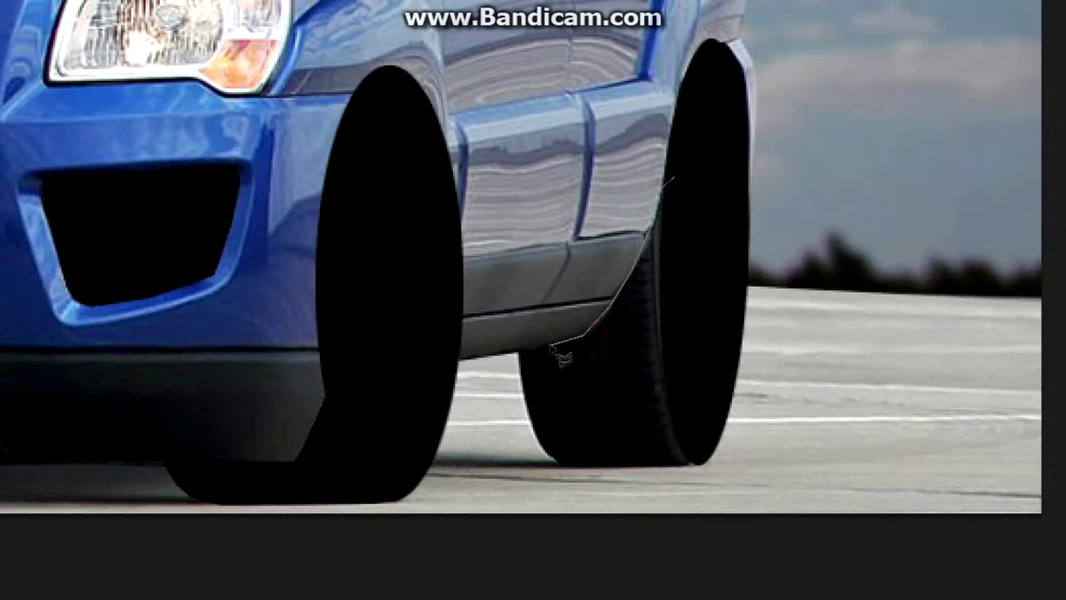
- Lasso the rear and front tyre bottoms and fill them black
double_click(695, 470)
key("alt+BackSpace")
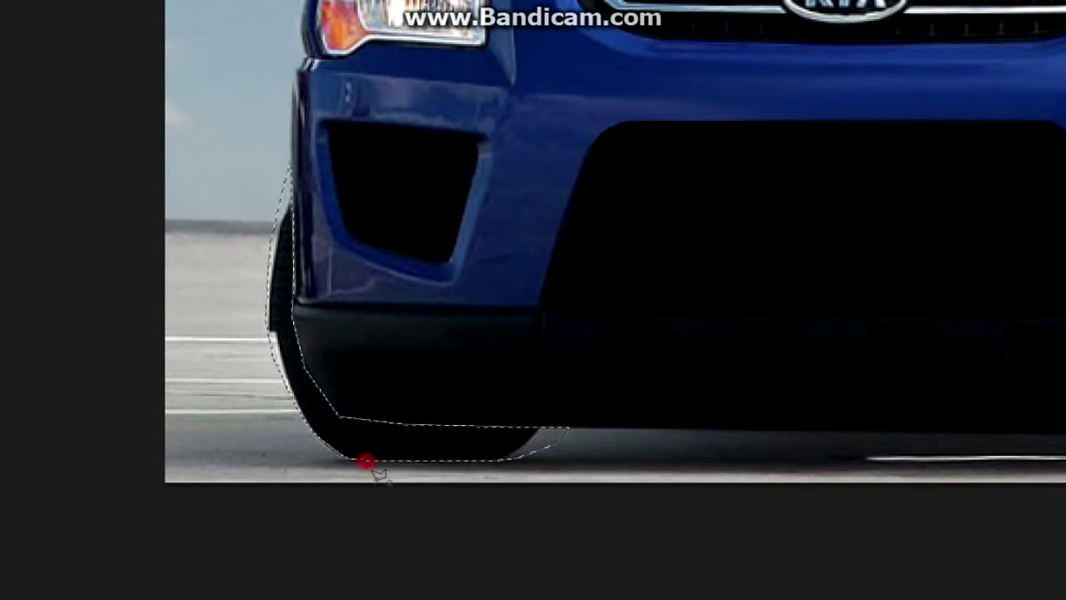
double_click(369, 461)
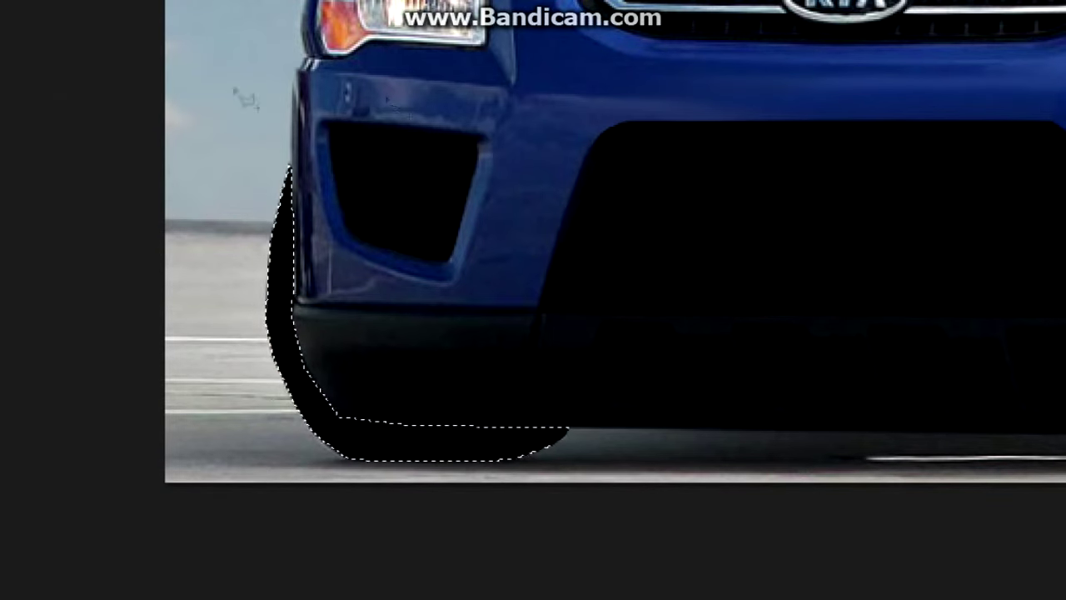
key("alt+BackSpace")
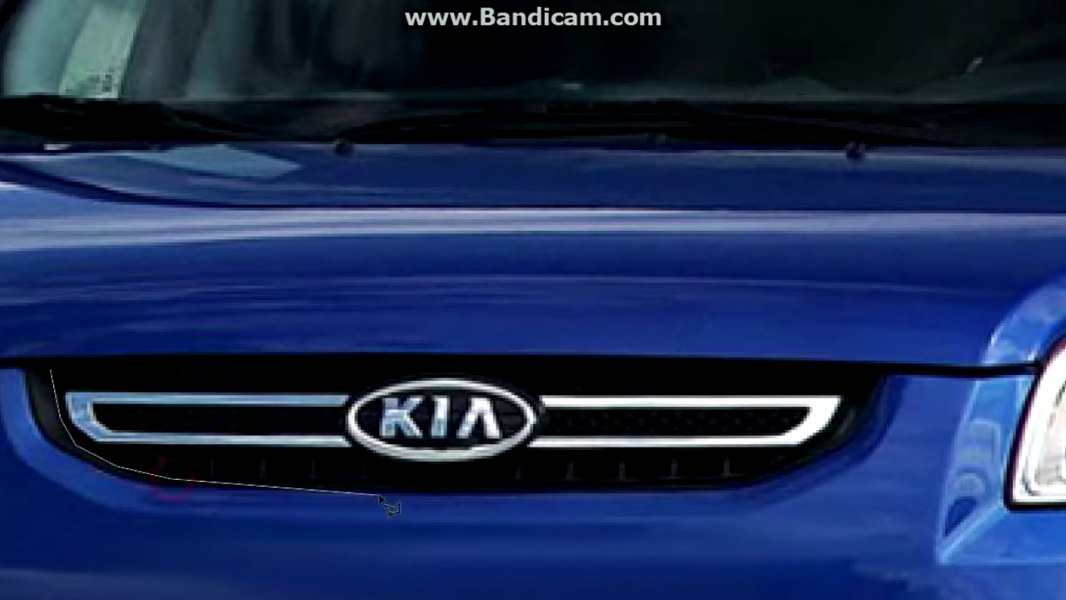
- Fill the upper grille black, then flip, stretch and rotate the sill-panel copy toward the rear wheel
double_click(53, 372)
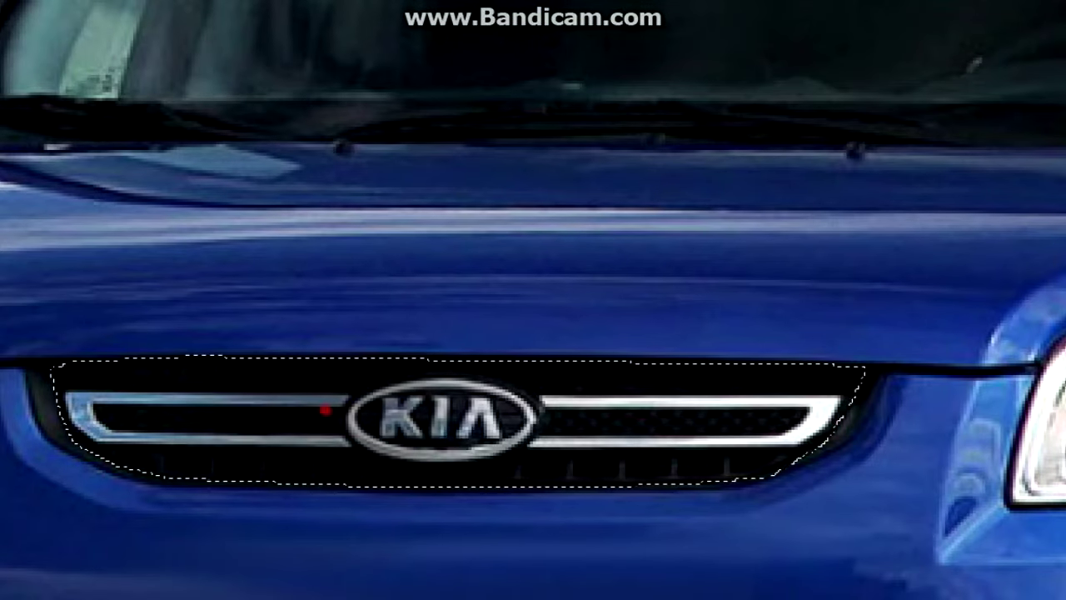
key("alt+BackSpace")
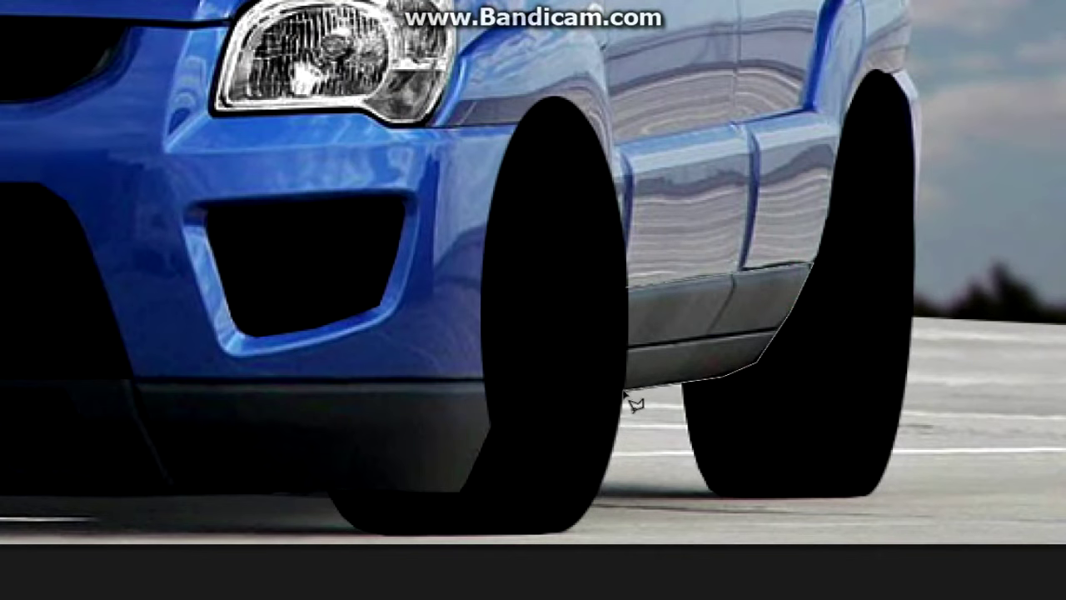
right_click(686, 313)
left_click(745, 494)
right_click(708, 416)
left_click(785, 378)
left_click_drag(718, 389, 741, 498)
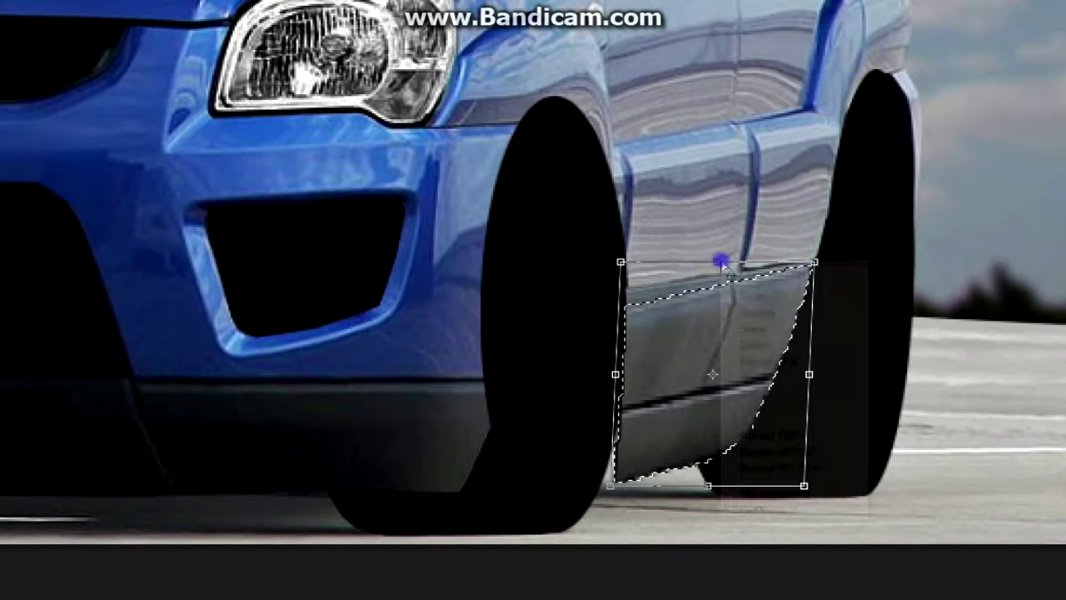
left_click_drag(758, 234, 796, 229)
key("Return")
right_click(926, 90)
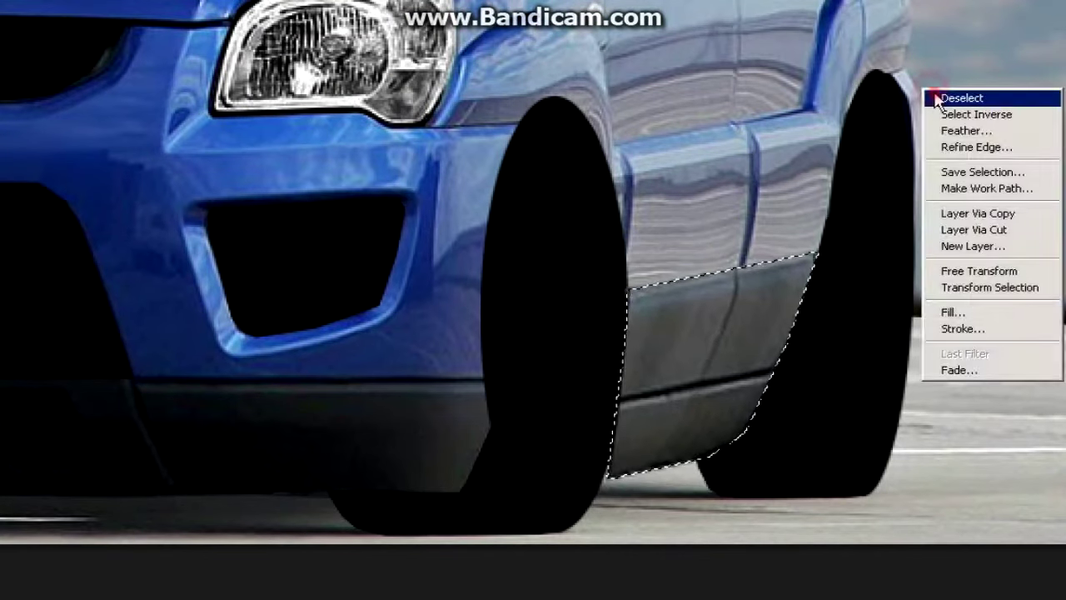
left_click(937, 95)
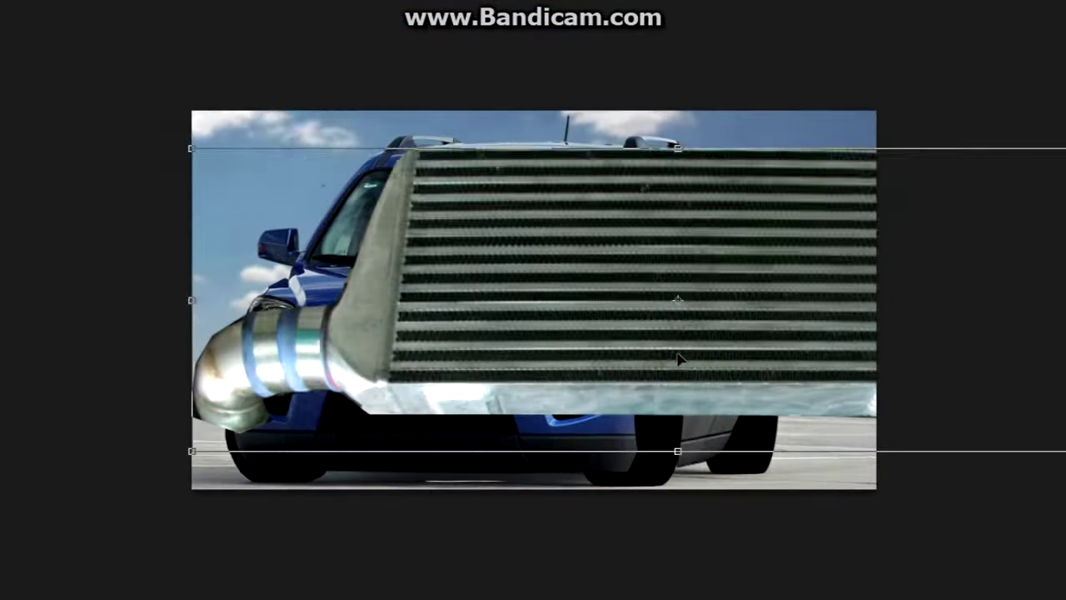
- Scale and position the intercooler image inside the front bumper opening
left_click_drag(468, 405, 483, 392)
left_click_drag(547, 376, 508, 393)
right_click(479, 396)
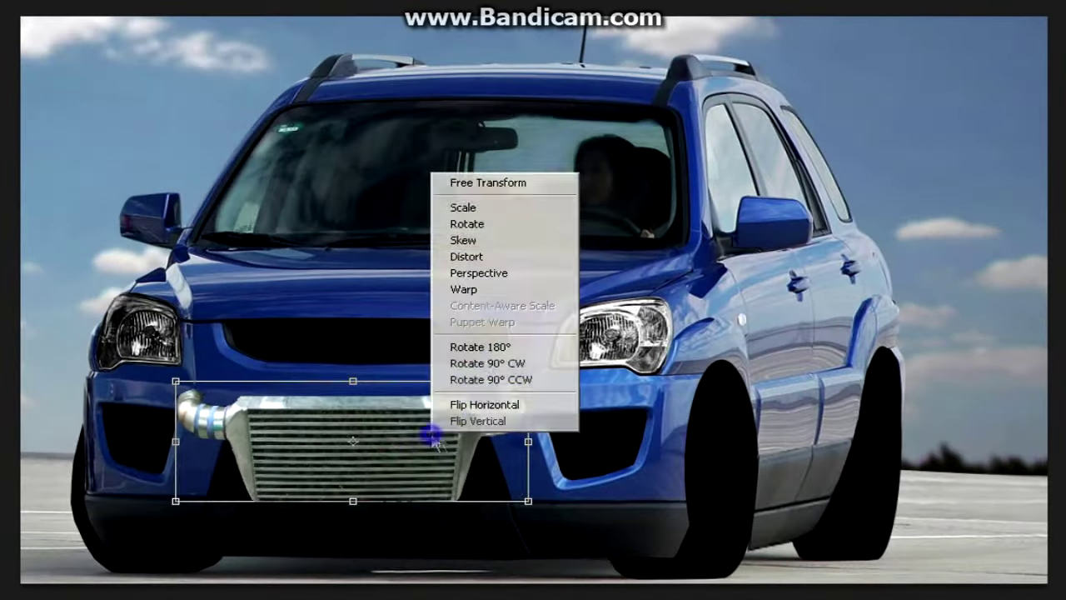
left_click_drag(354, 408, 357, 407)
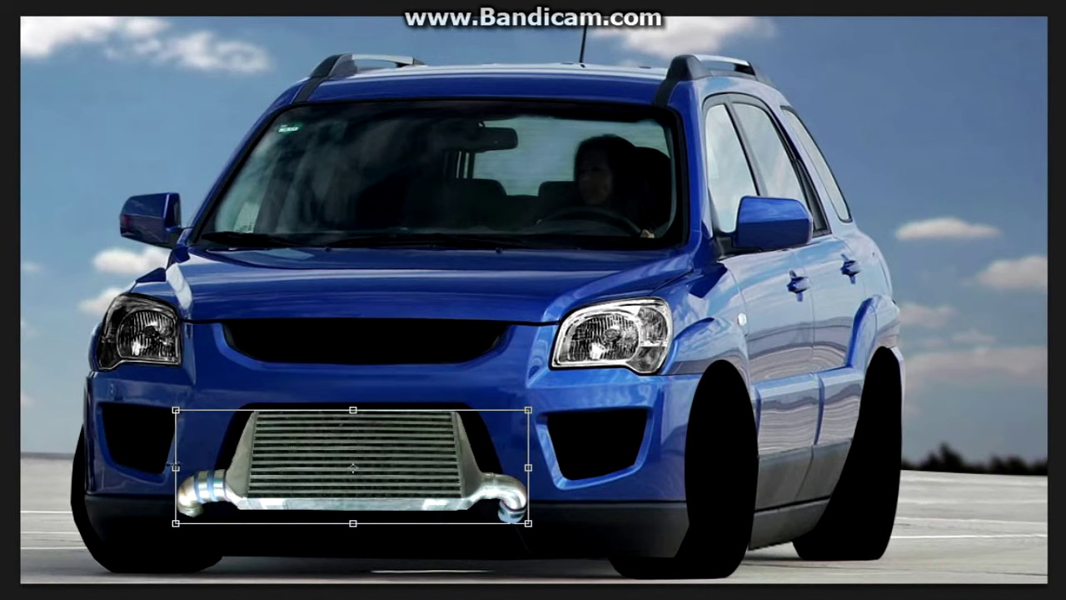
left_click_drag(456, 417, 459, 413)
key("Return")
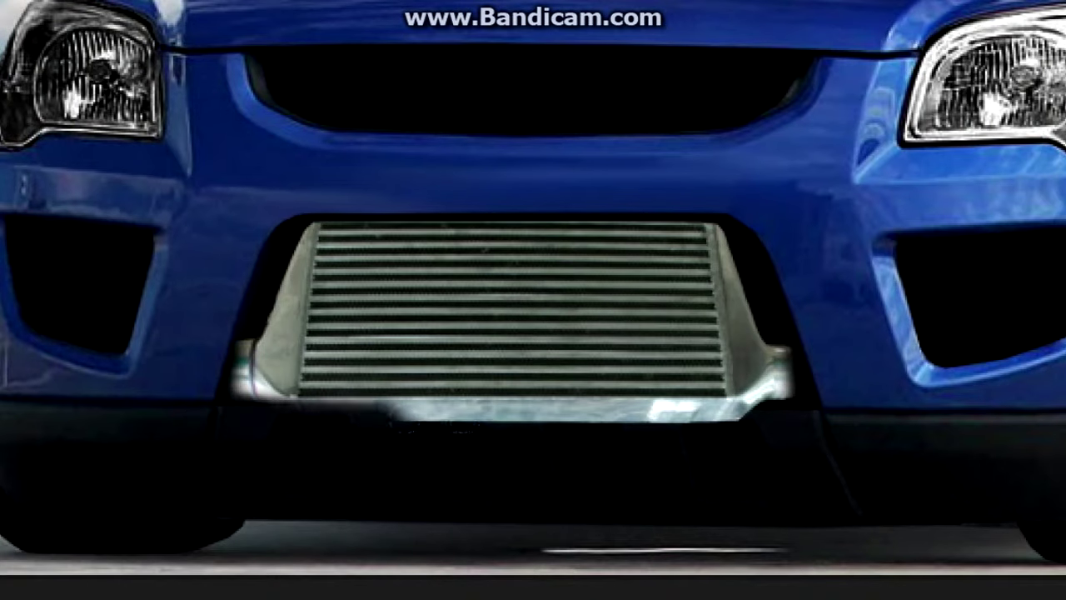
- Brush black over the bright strip beneath the intercooler and marquee the red car's rim
left_click_drag(359, 413, 774, 404)
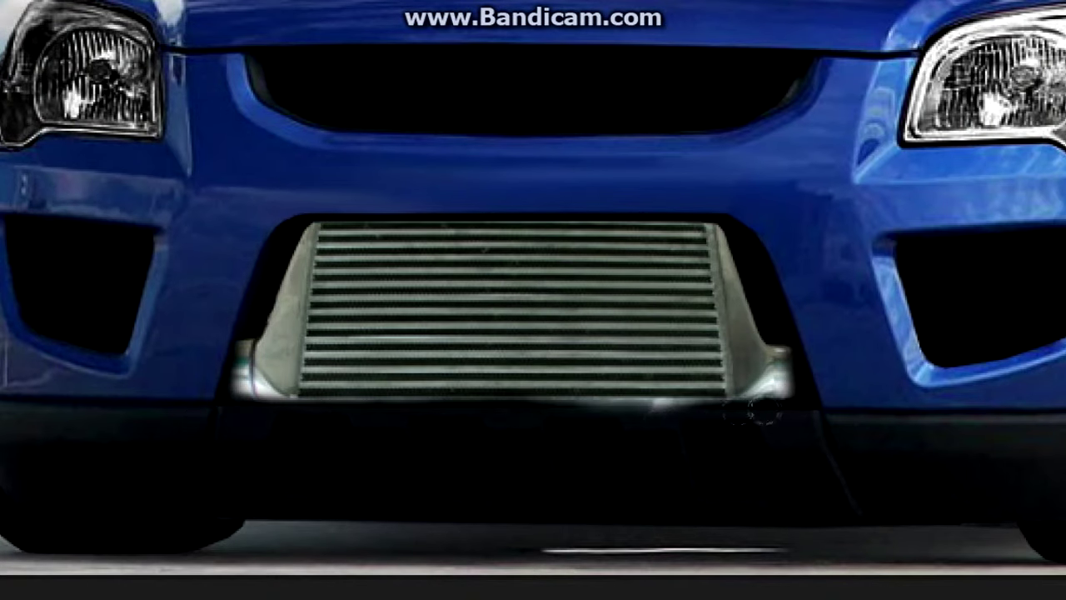
left_click_drag(250, 397, 653, 414)
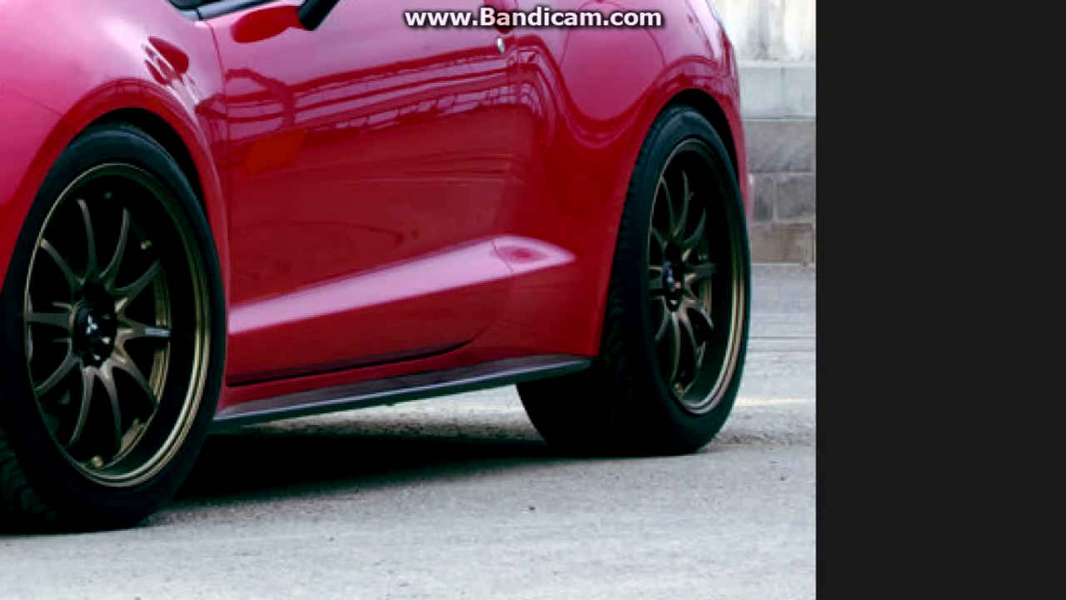
left_click_drag(636, 104, 746, 450)
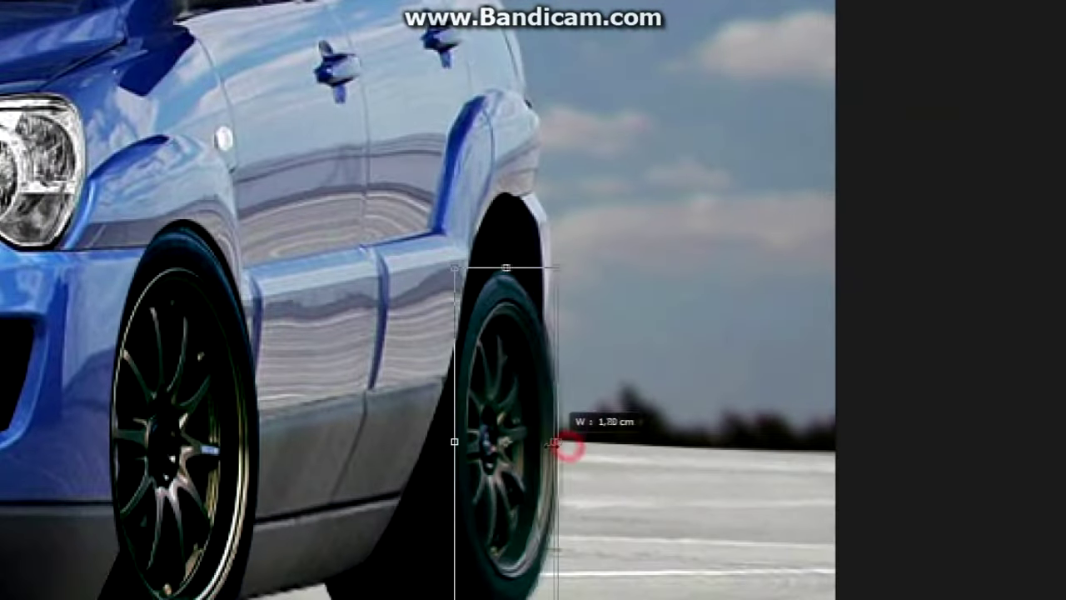
- Position the multi-spoke rim on the SUV wheel and darken it with the Levels black slider
left_click_drag(537, 218, 529, 265)
left_click(100, 1)
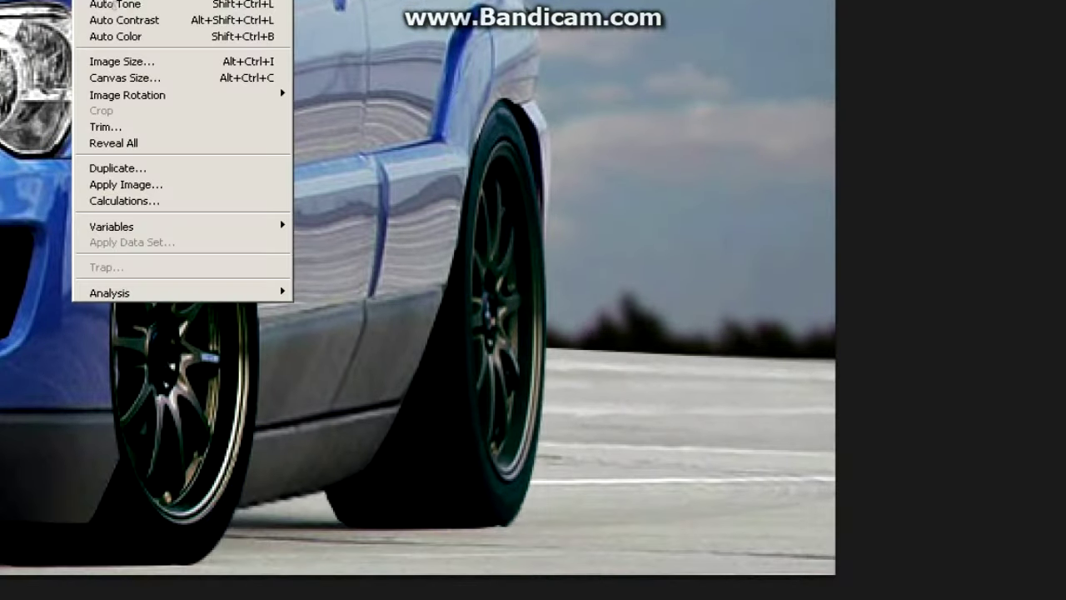
left_click(333, 2)
left_click_drag(755, 300, 767, 300)
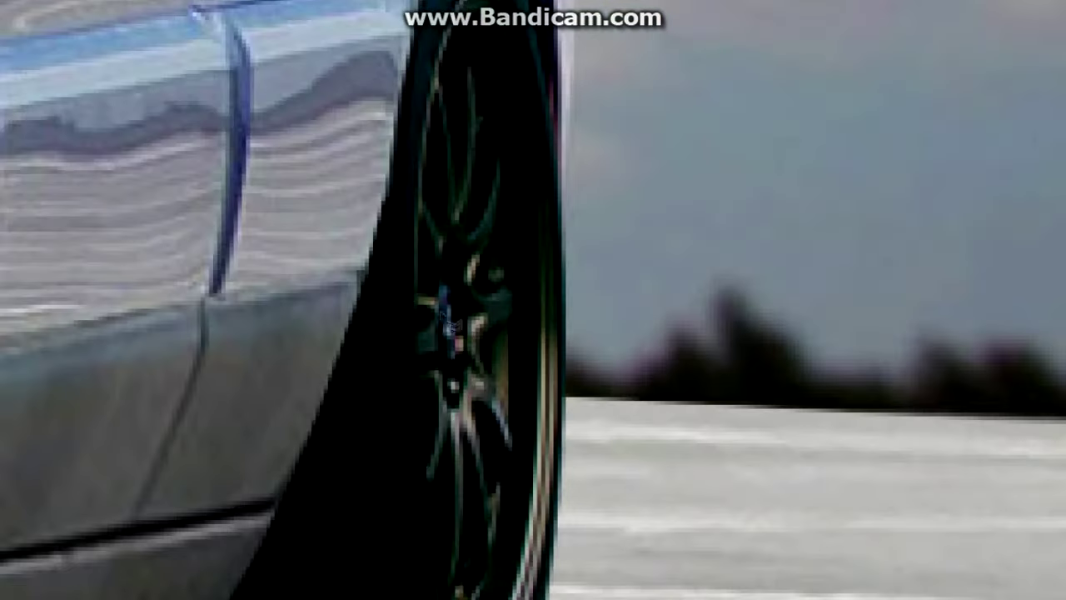